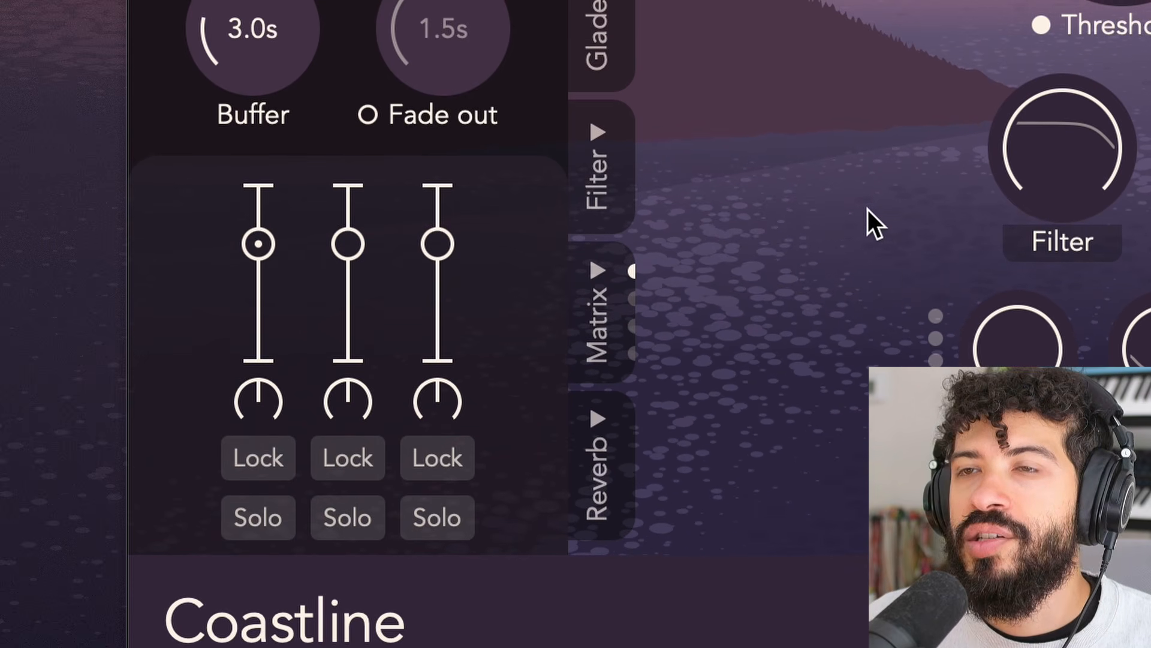
- Try a separate fade-out time of 3.5 s for the sustainers, and switch the fade-out off again
mouse_move(256, 246)
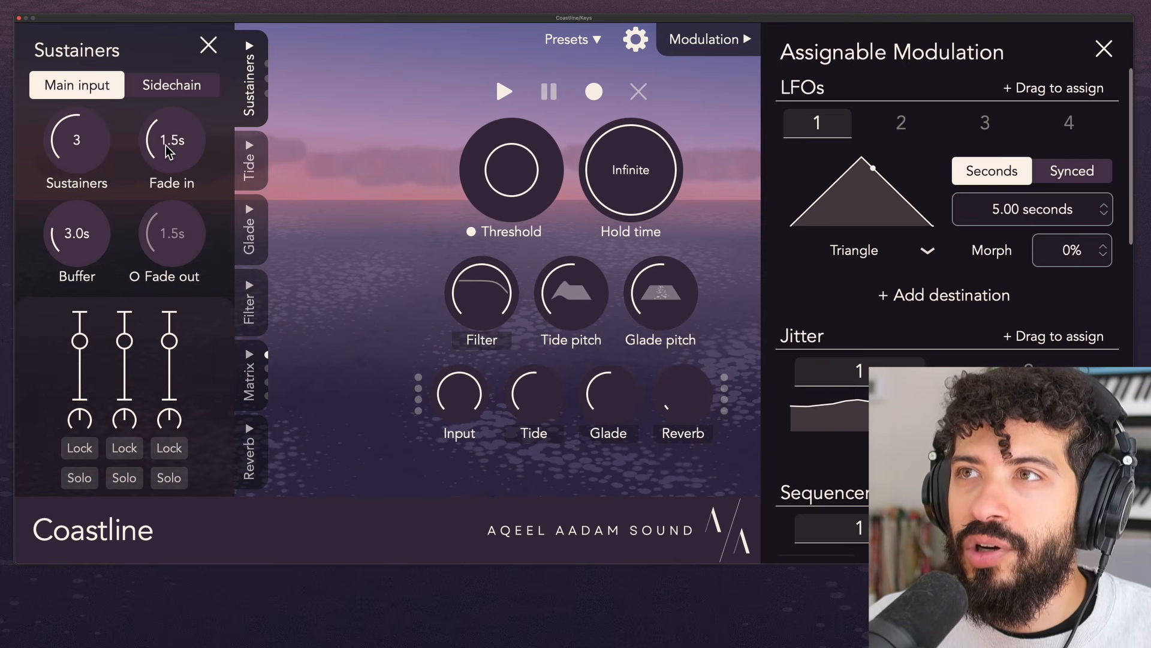
mouse_move(170, 152)
left_mouse_down()
mouse_move(192, 86)
mouse_move(182, 157)
mouse_move(185, 127)
mouse_move(185, 140)
left_mouse_up()
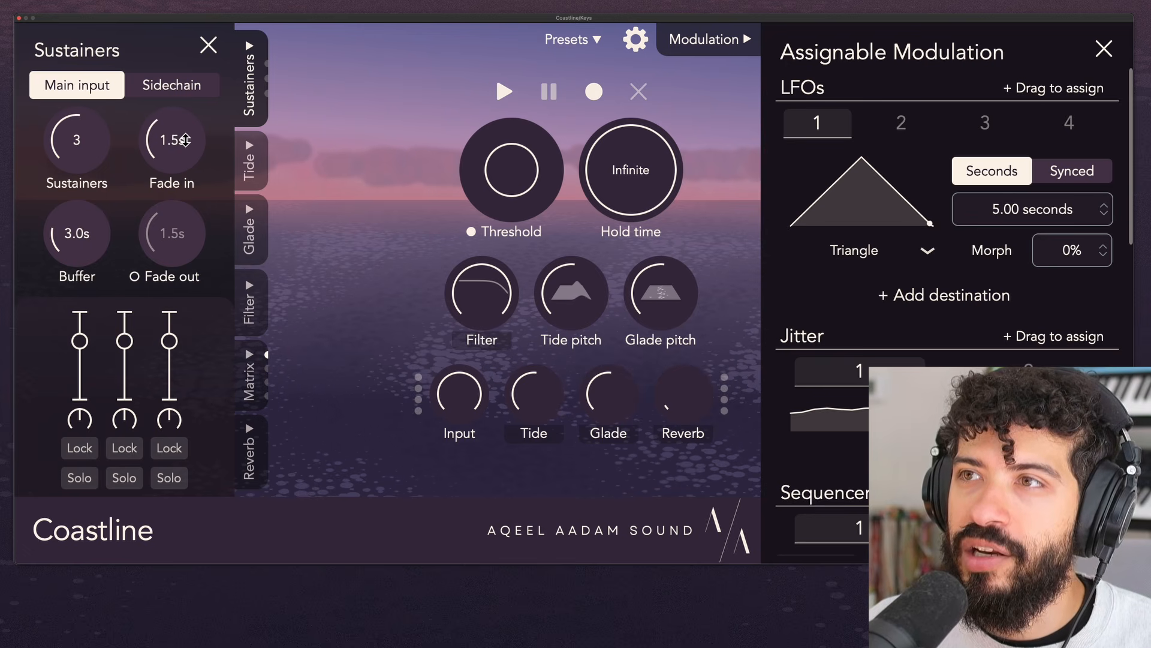
left_click(153, 279)
left_click_drag(187, 268, 179, 231)
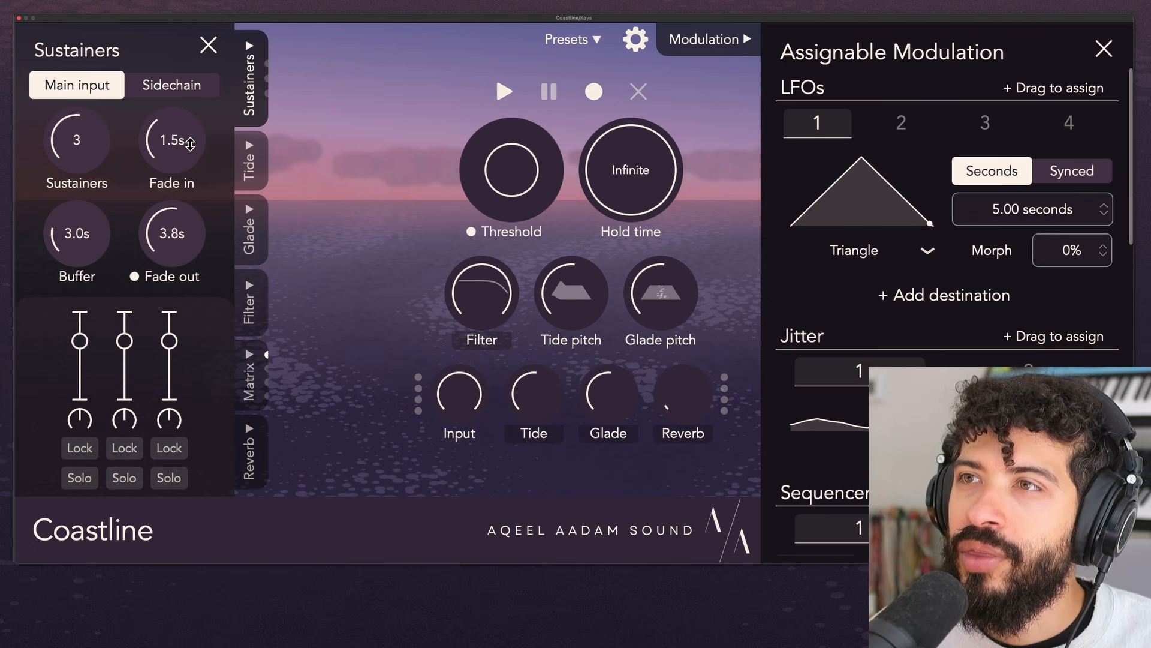
left_click(168, 277)
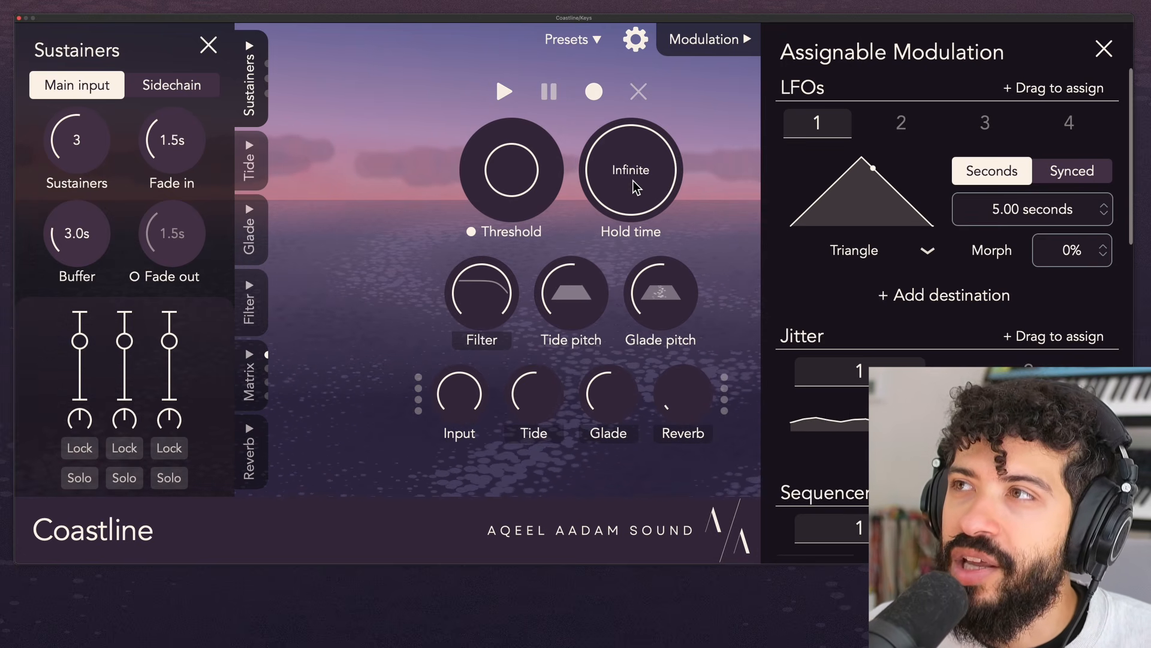
- Set the hold time to its minimum and the sustainers' fade-in to 3.5 s
left_click_drag(646, 138, 625, 187)
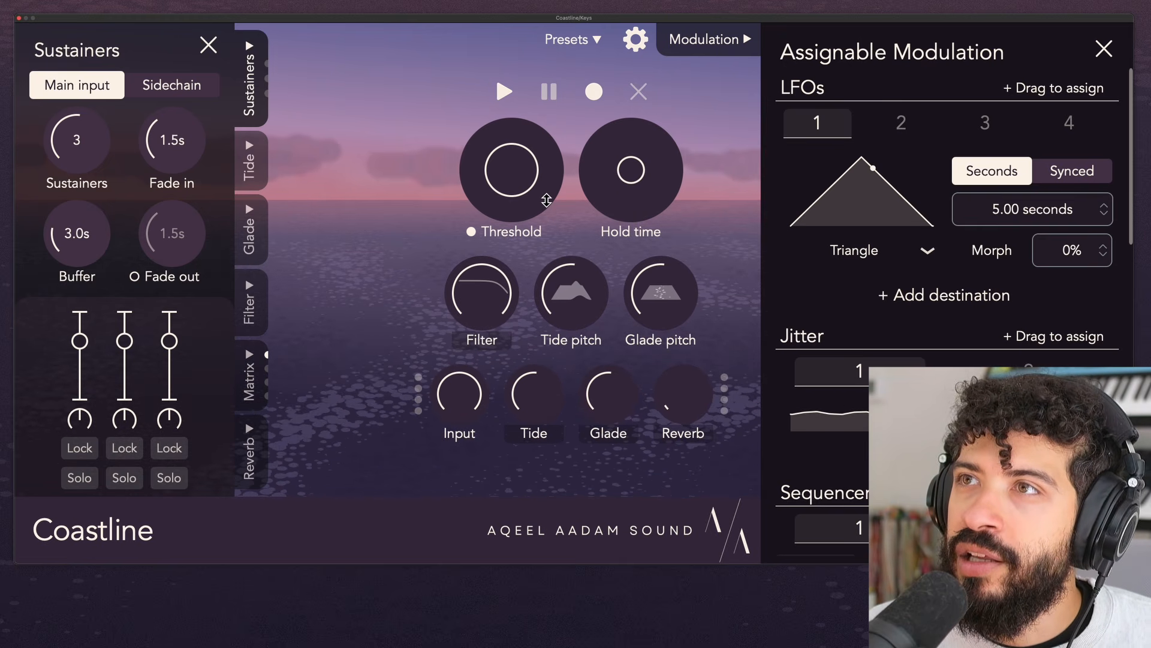
left_click_drag(180, 148, 184, 105)
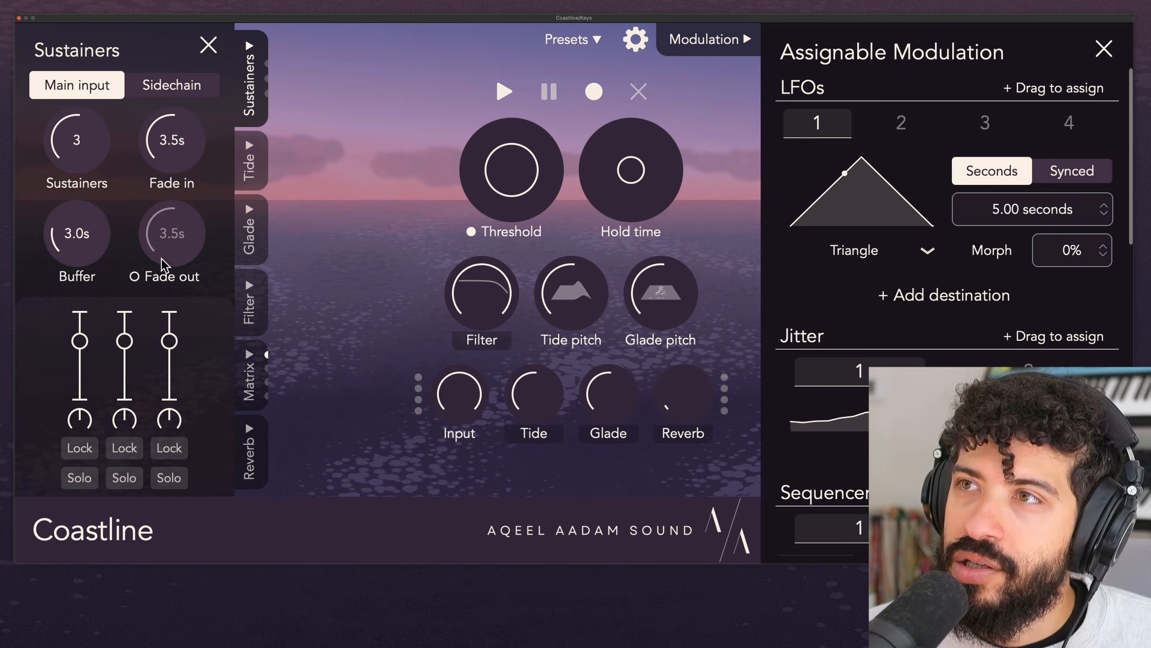
- Try a short separate fade-out of 0.5 s for the sustainers, and switch it off again
left_click(161, 277)
left_click_drag(171, 255, 175, 309)
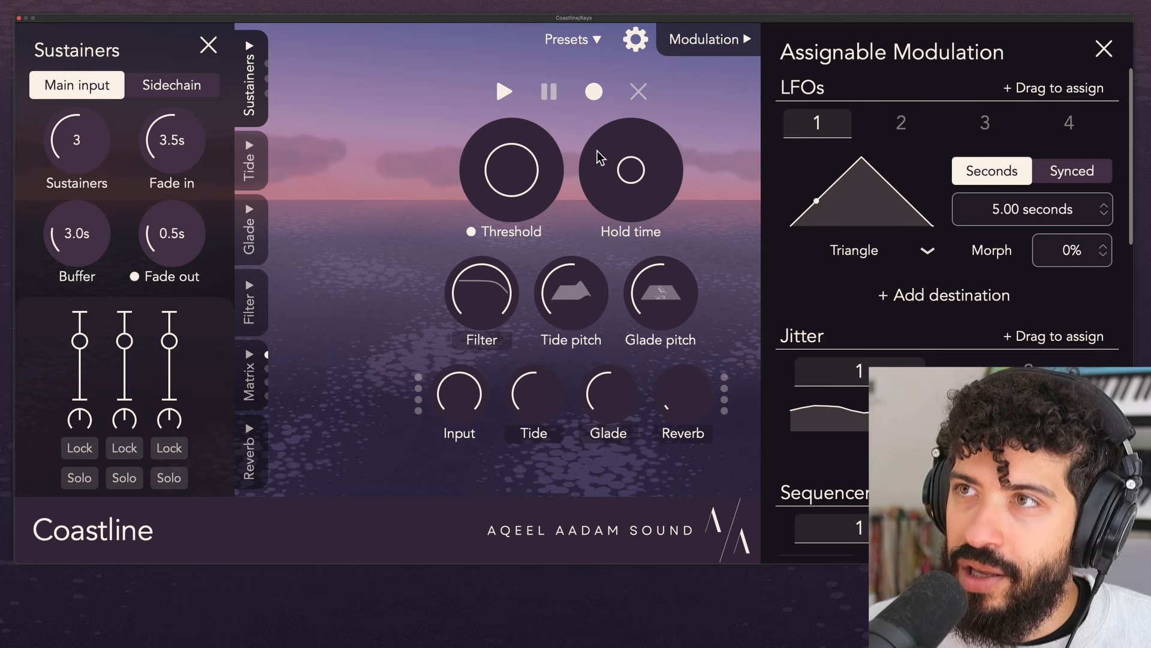
mouse_move(631, 173)
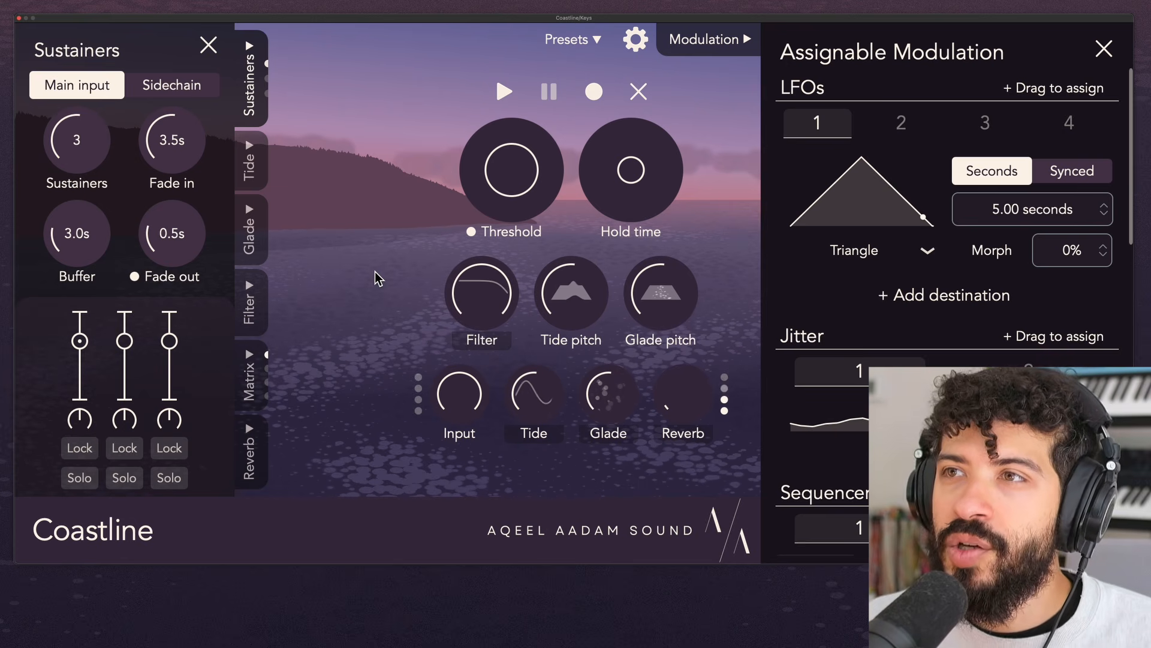
left_click(159, 280)
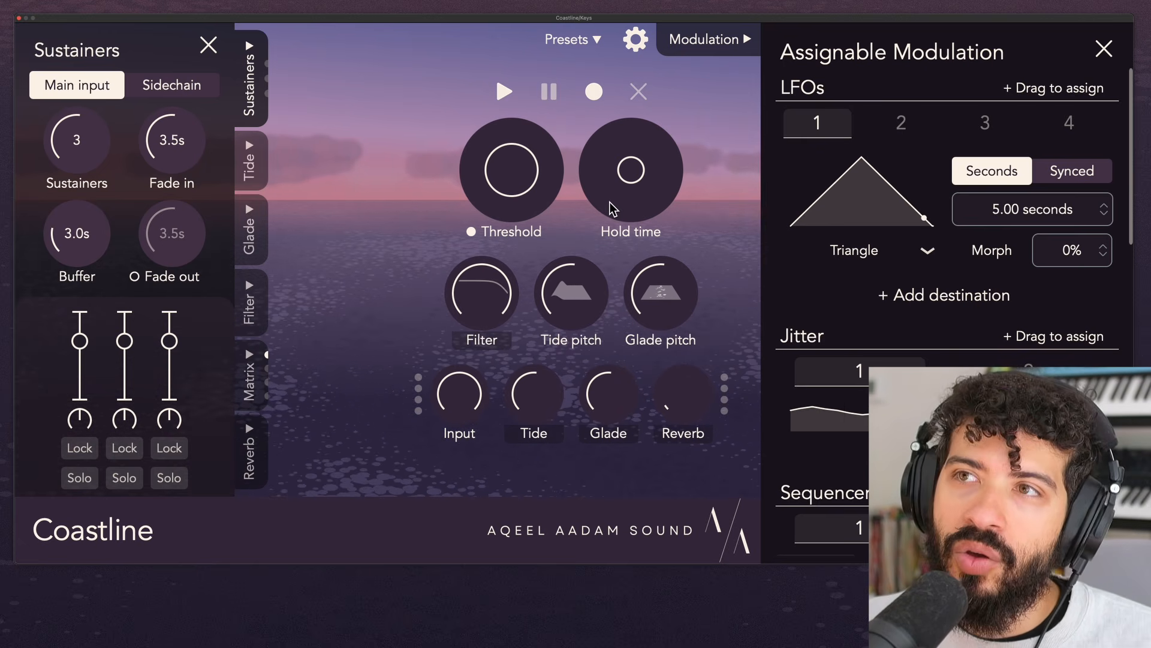
- Set the hold time to Infinite and keep the sustainers' buffer at 3.0 s
left_click_drag(613, 210, 612, 204)
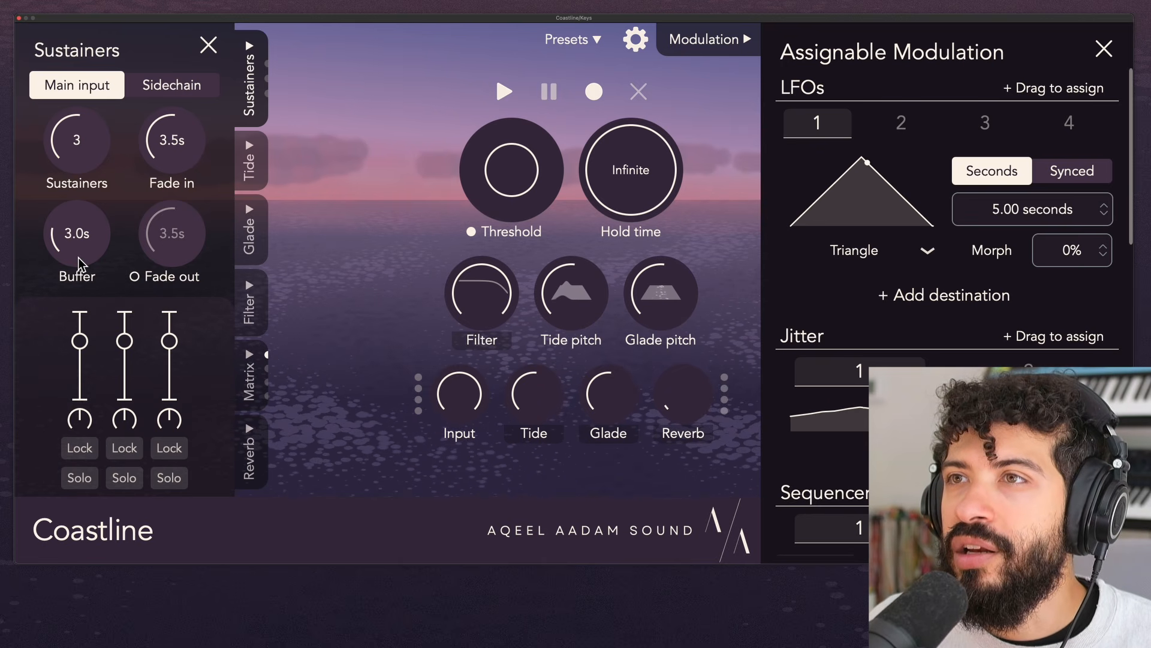
mouse_move(89, 251)
left_mouse_down()
mouse_move(91, 277)
mouse_move(94, 245)
left_mouse_up()
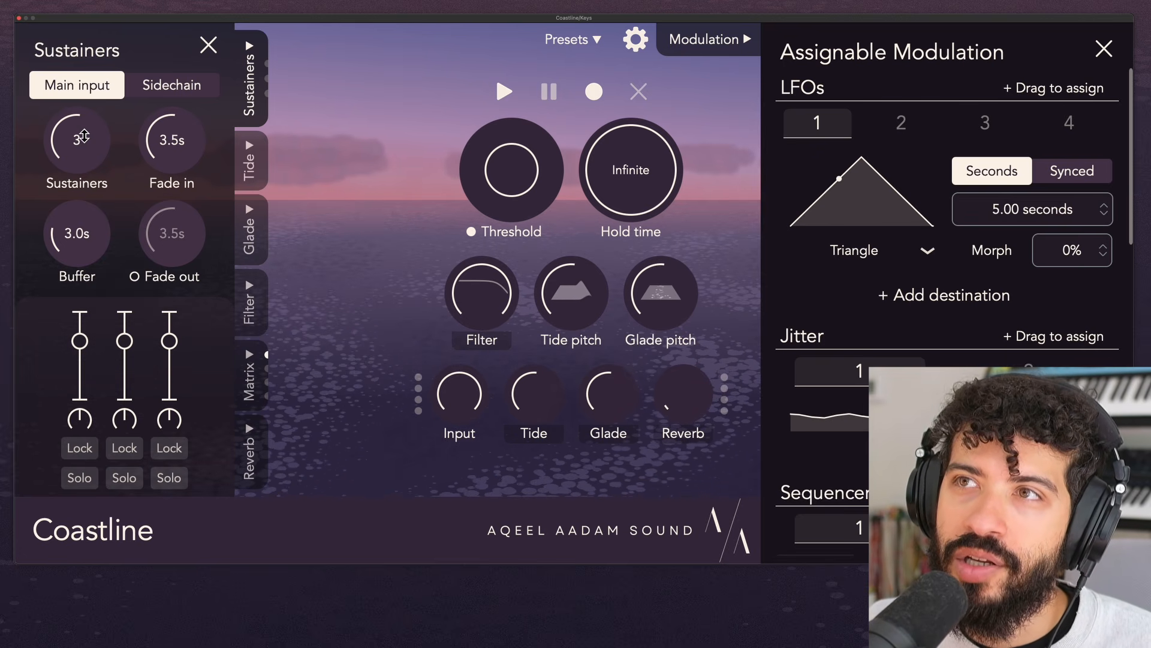
- Try the sustainer count at 1 and at 5, and return it to 3
left_click_drag(95, 144, 86, 214)
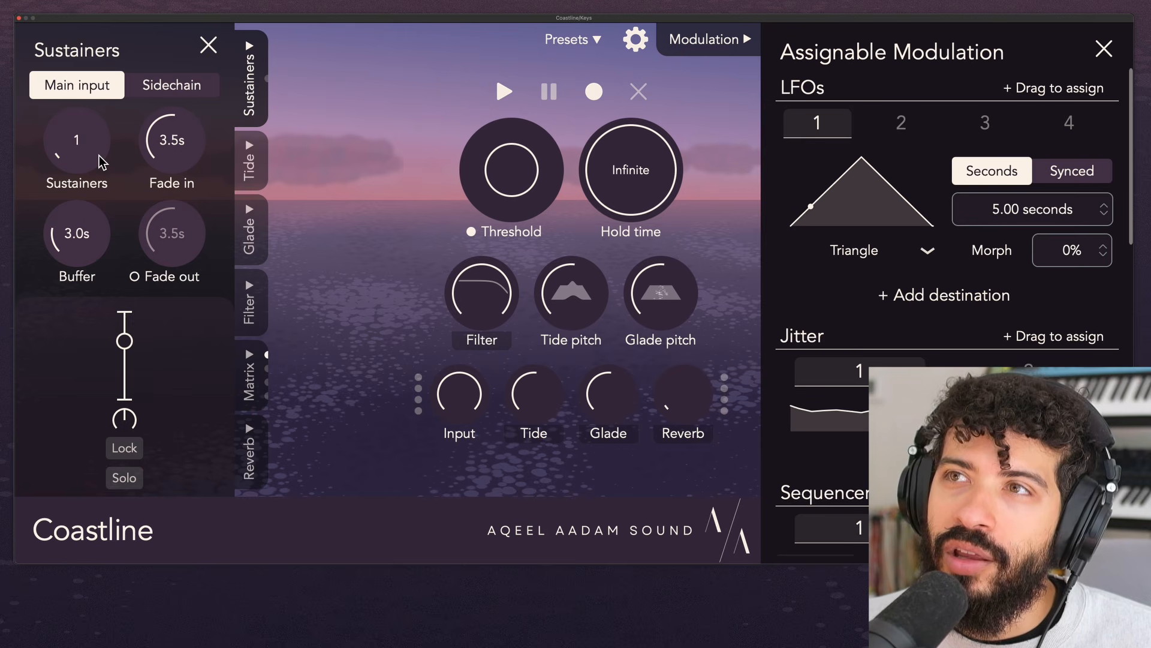
left_click_drag(101, 114, 82, 51)
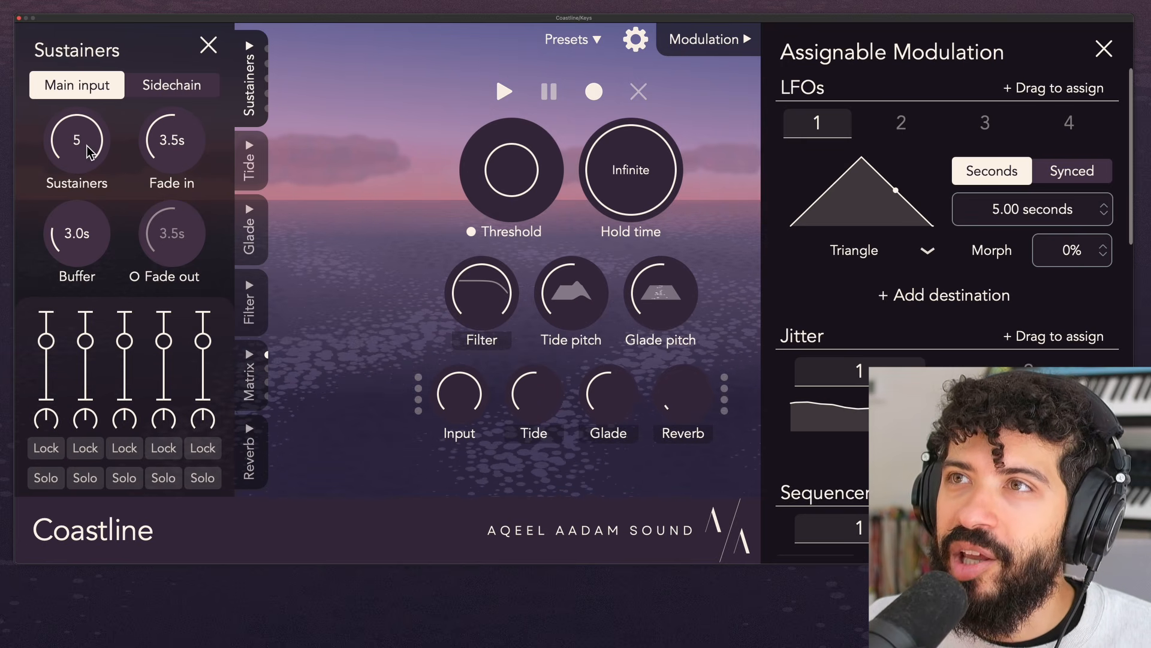
left_click_drag(87, 142, 98, 239)
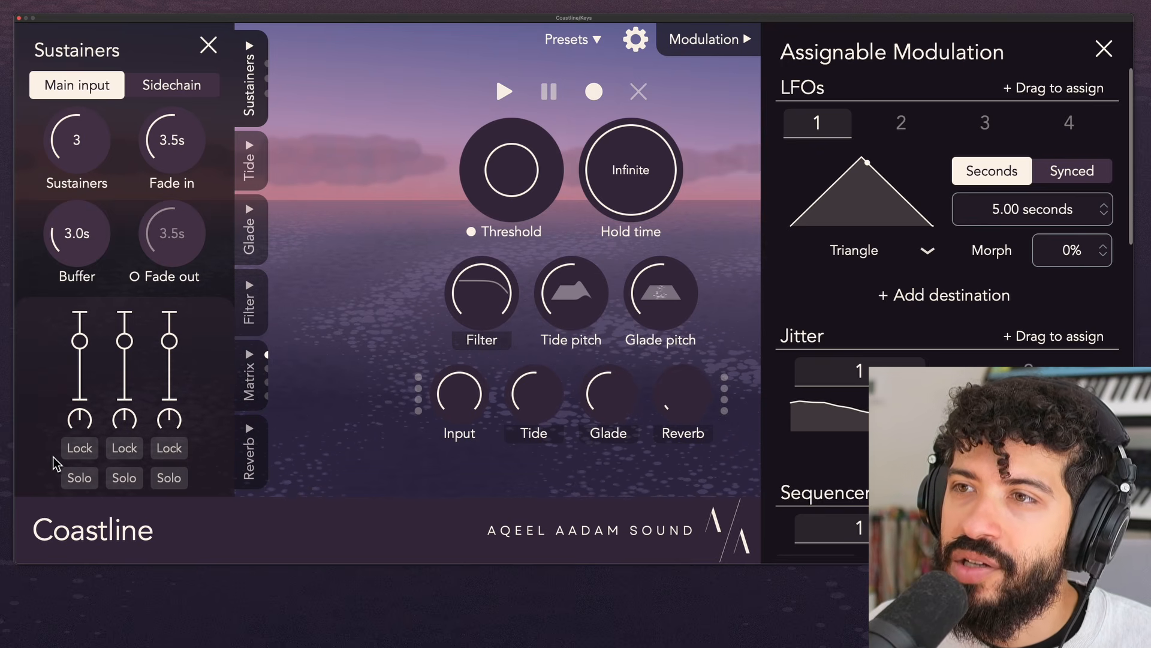
- Try the lock and solo switches of the first two sustainers, and turn them all off again
left_click(80, 455)
left_click(117, 451)
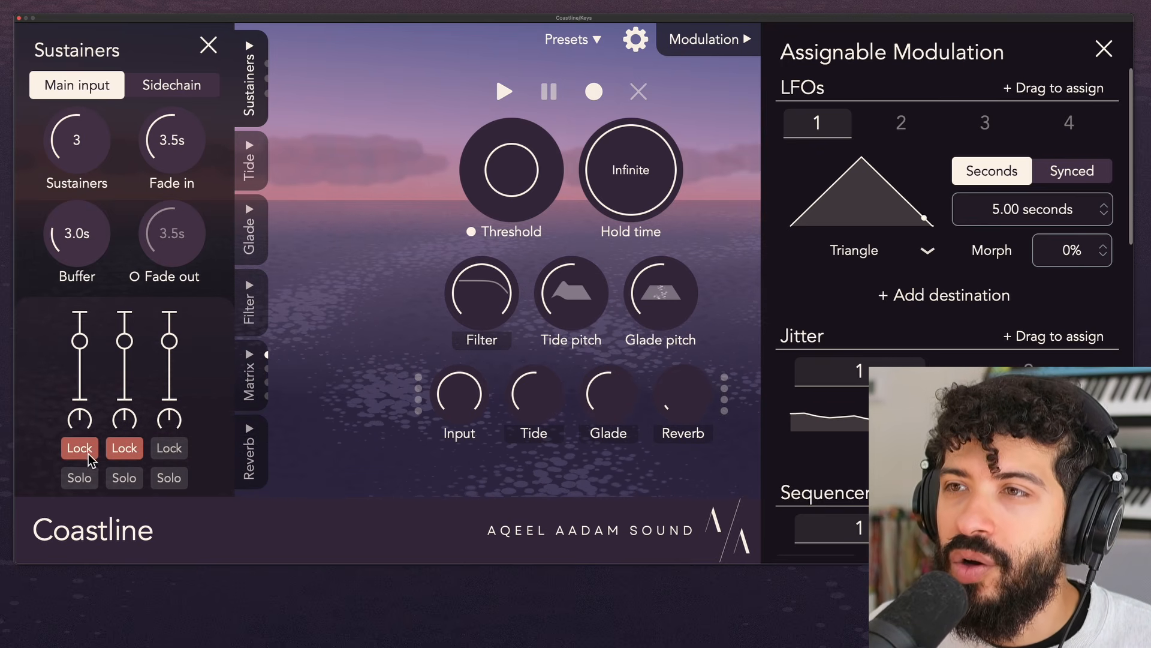
left_click(88, 457)
left_click(117, 459)
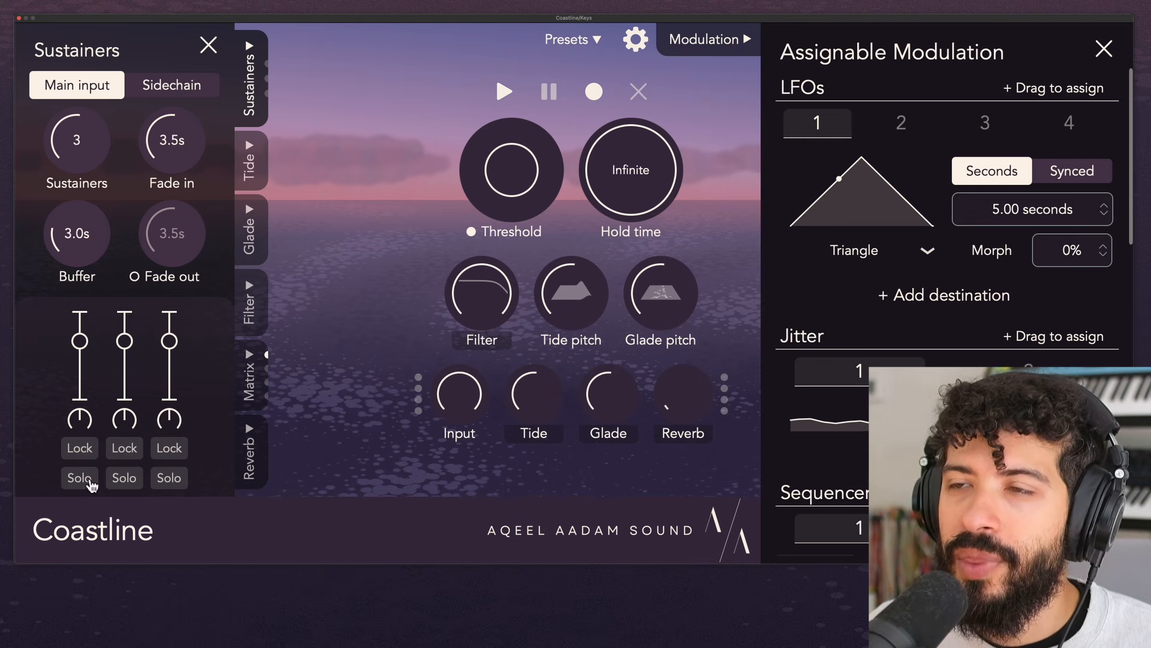
left_click(89, 482)
left_click(126, 485)
left_click(88, 484)
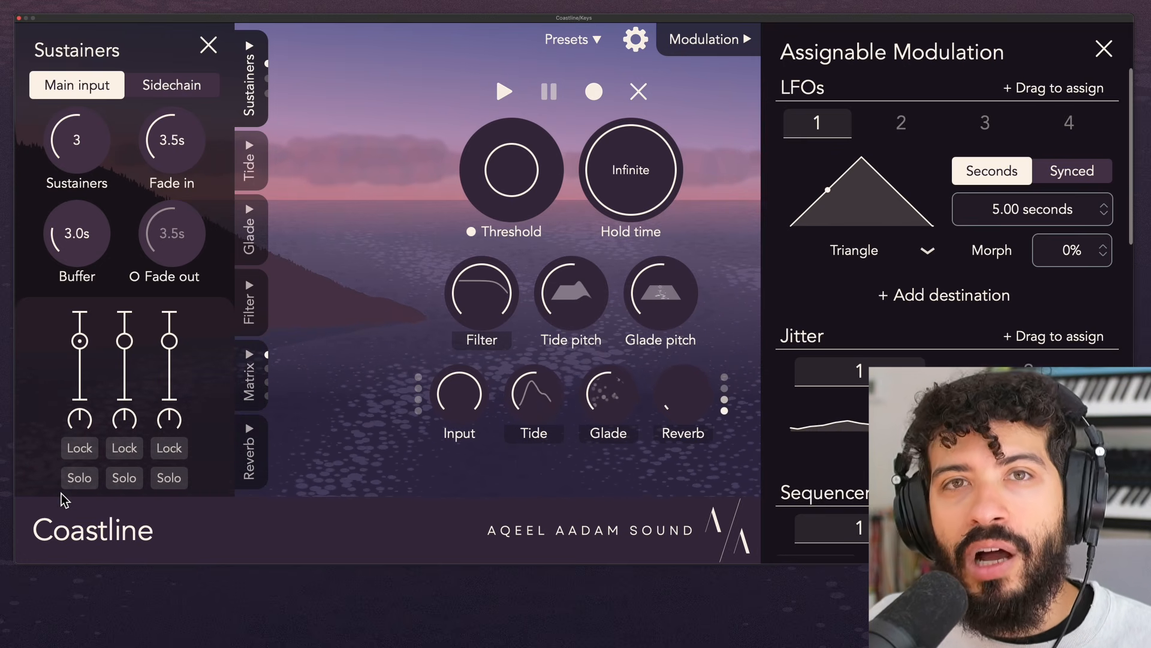
- Lock the first sustainer, keep its volume near 100%, and lower the volumes of the second and third sustainers
left_click(80, 448)
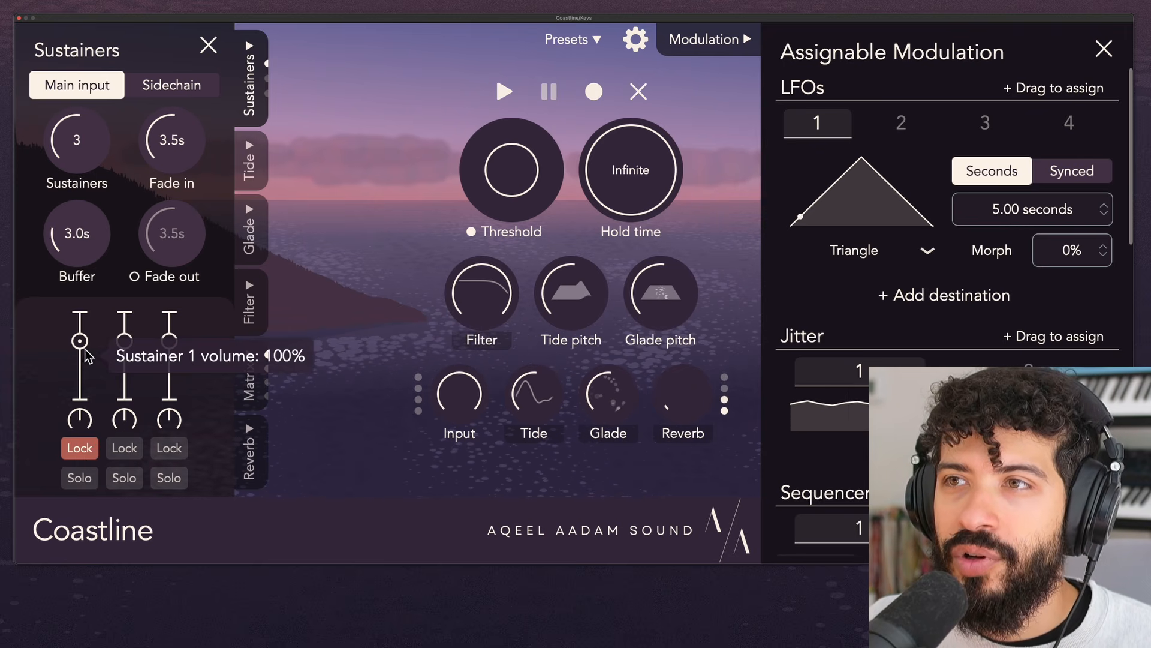
left_click_drag(84, 352, 171, 361)
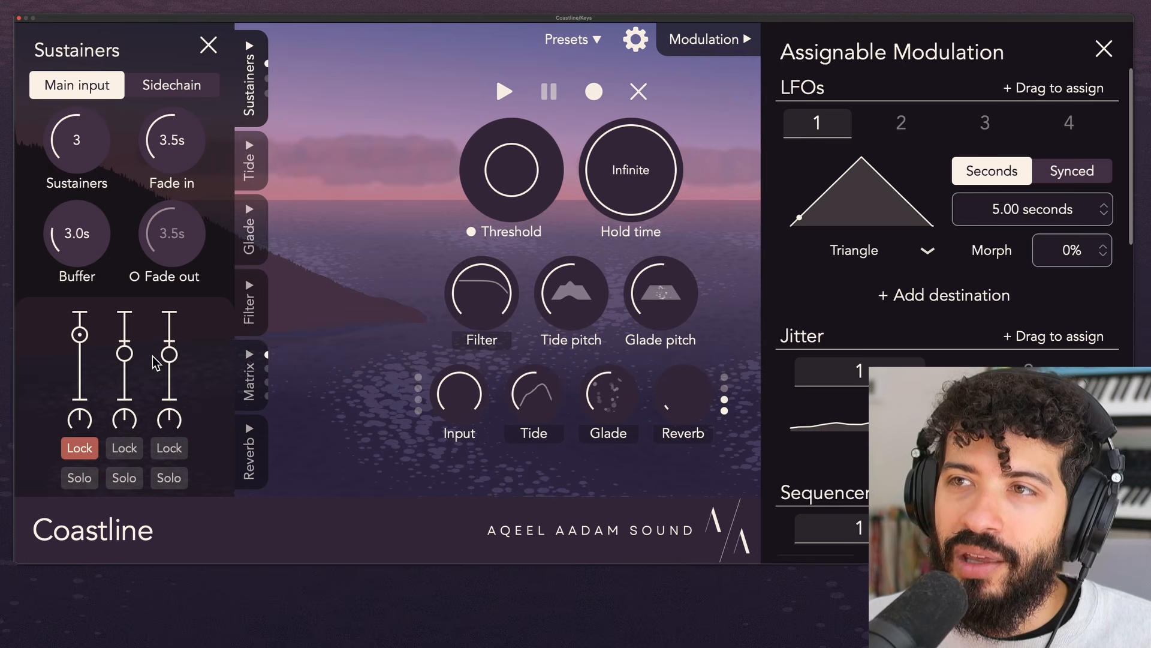
left_click_drag(79, 336, 83, 352)
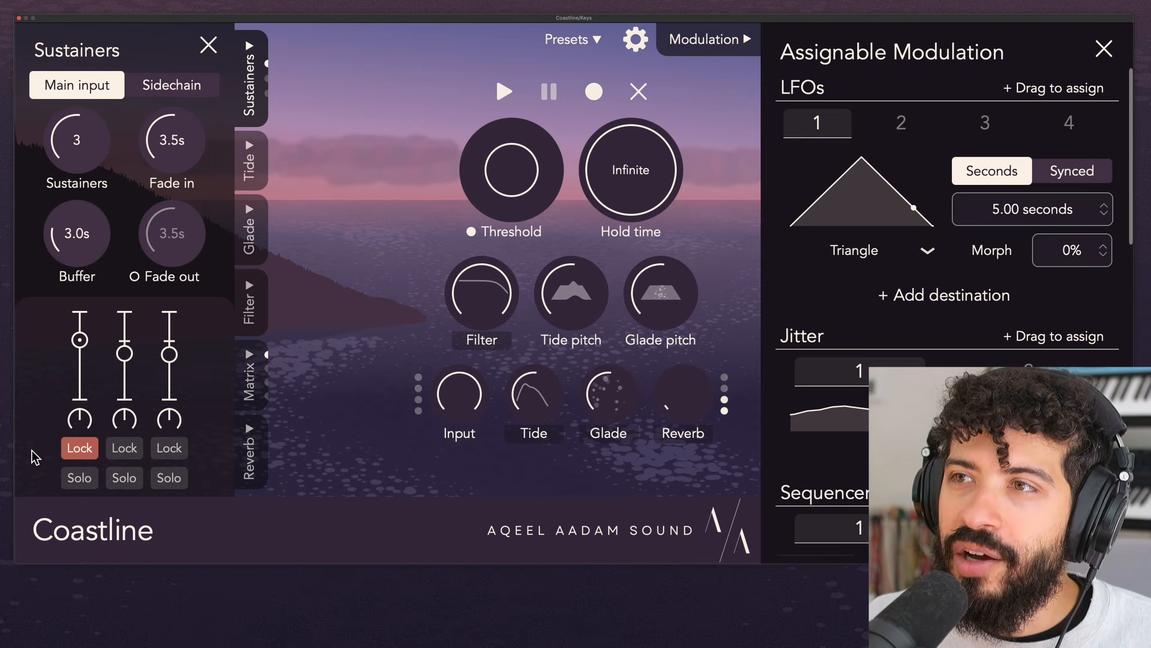
mouse_move(125, 353)
left_mouse_down()
mouse_move(169, 358)
mouse_move(125, 361)
left_mouse_up()
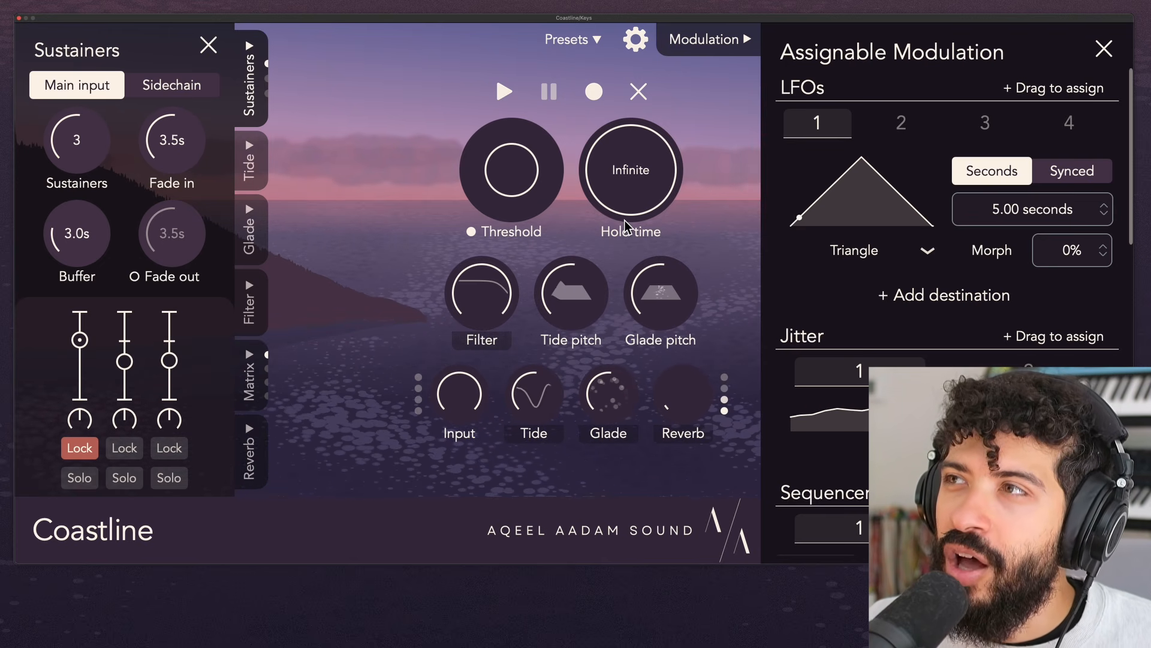
- Set the hold time to its minimum and slightly lower the second and third sustainers' volumes further
left_click_drag(646, 199, 641, 275)
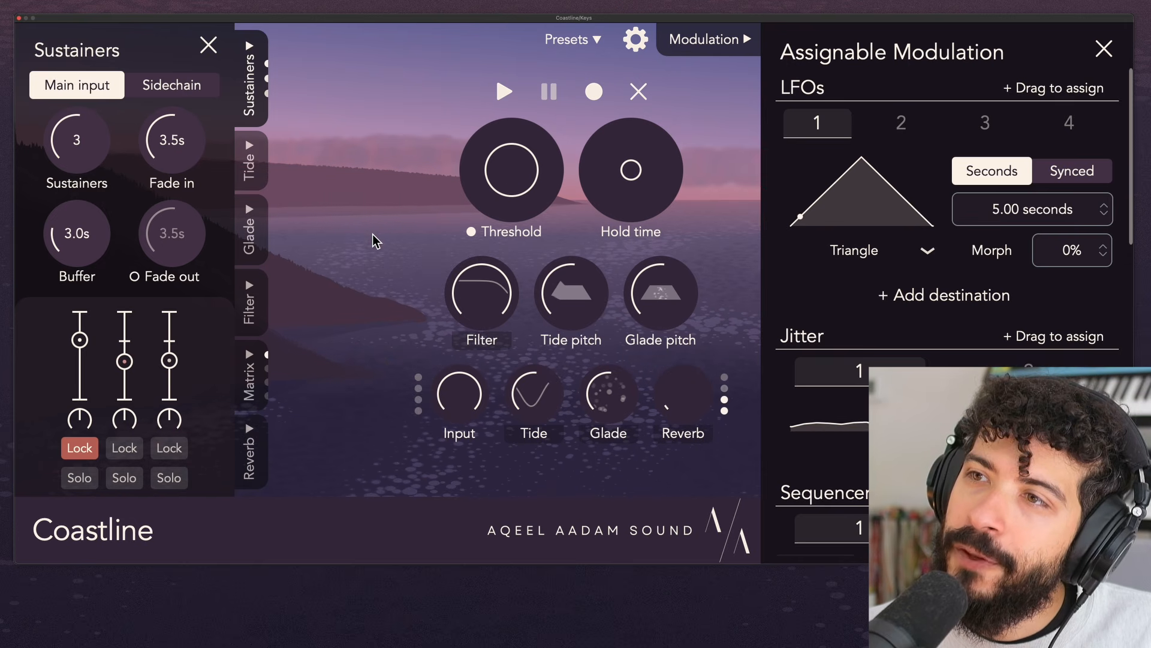
left_click_drag(124, 361, 170, 367)
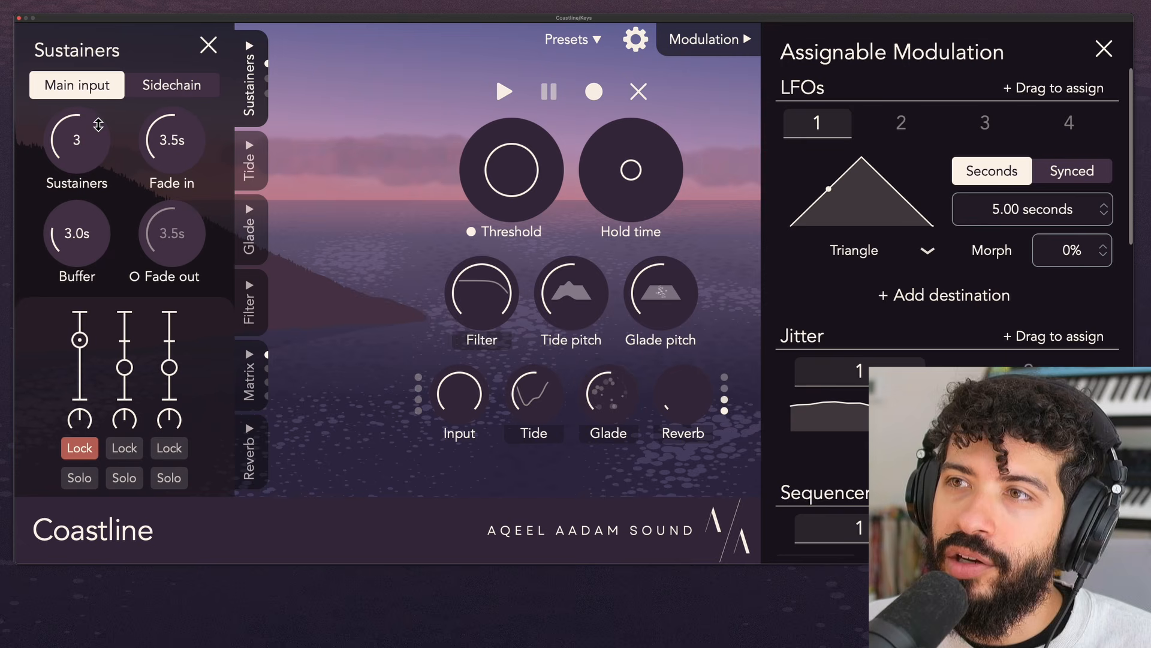
- Increase the sustainers to 4, raising the second one's volume and lowering the fourth one's to match the third
left_click_drag(98, 124, 100, 117)
left_click_drag(102, 369, 102, 342)
left_click_drag(199, 347, 200, 368)
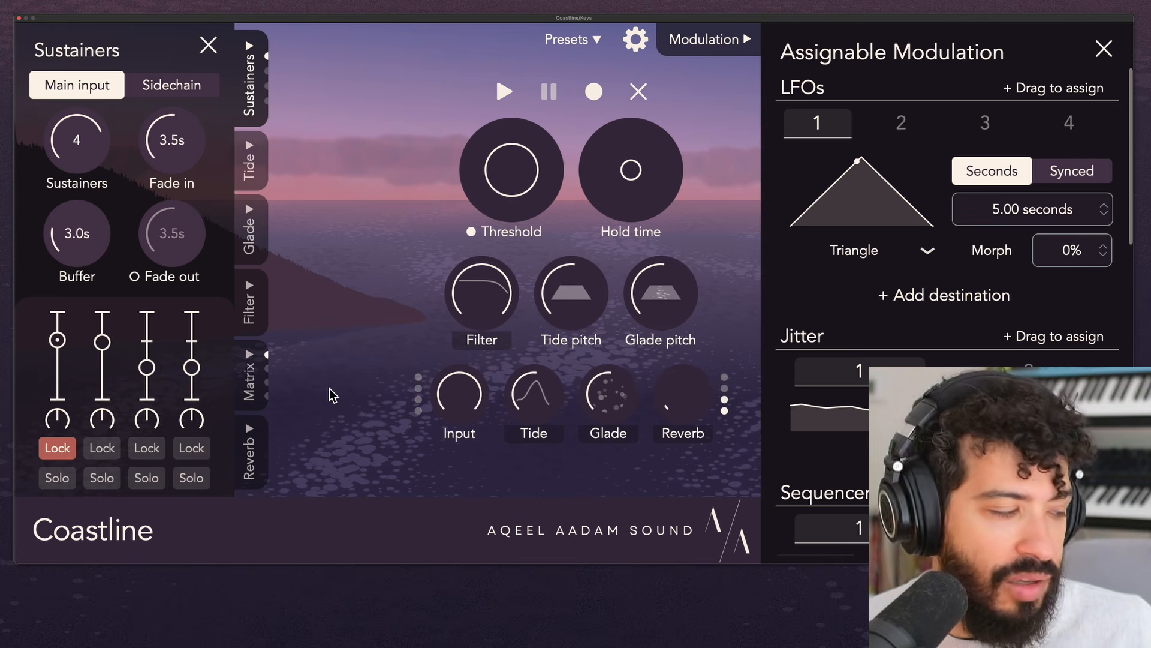
- Lock the third sustainer and leave the second unlocked, raising the third's volume and lowering the second's
left_click(106, 451)
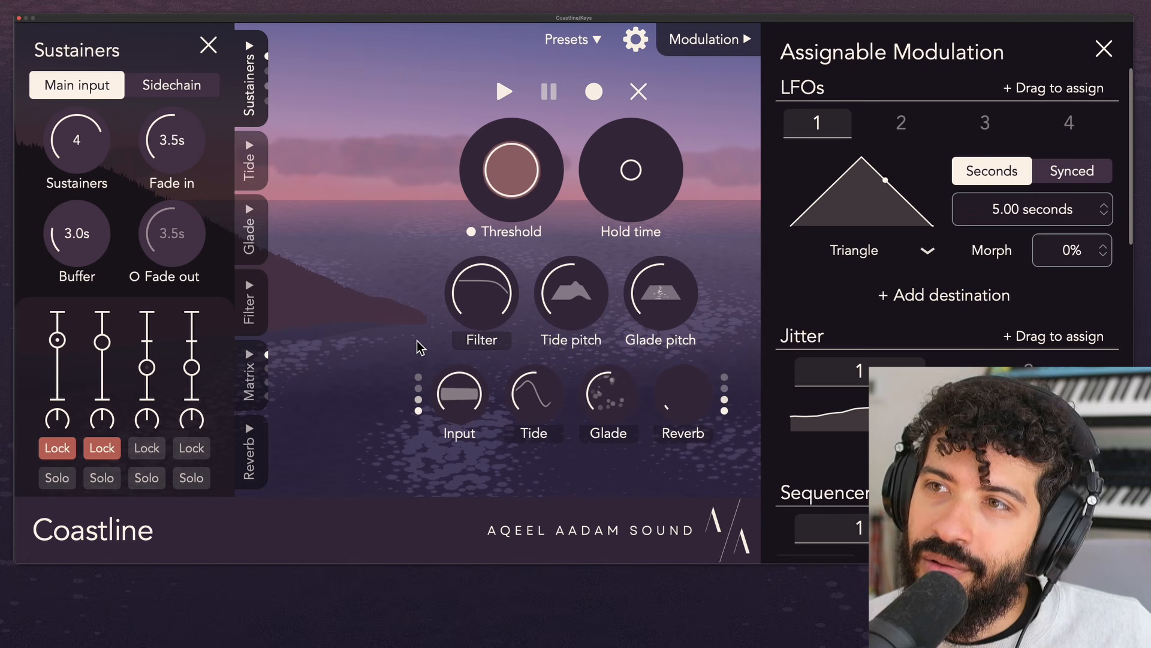
left_click(146, 448)
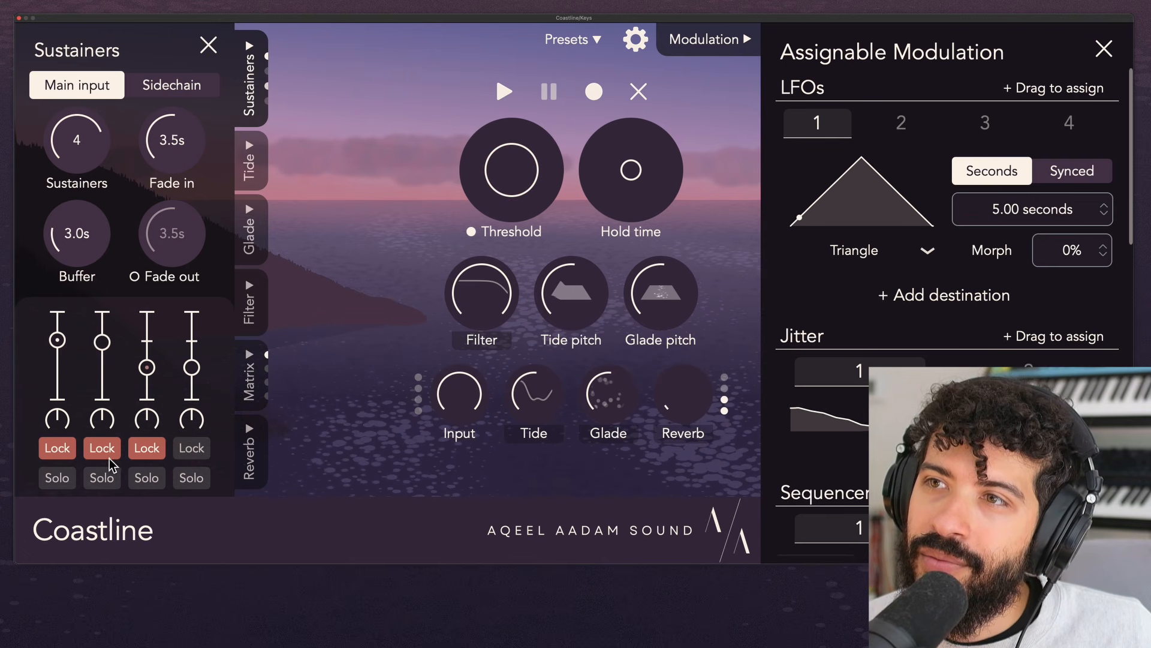
left_click(102, 448)
left_click_drag(147, 367, 114, 372)
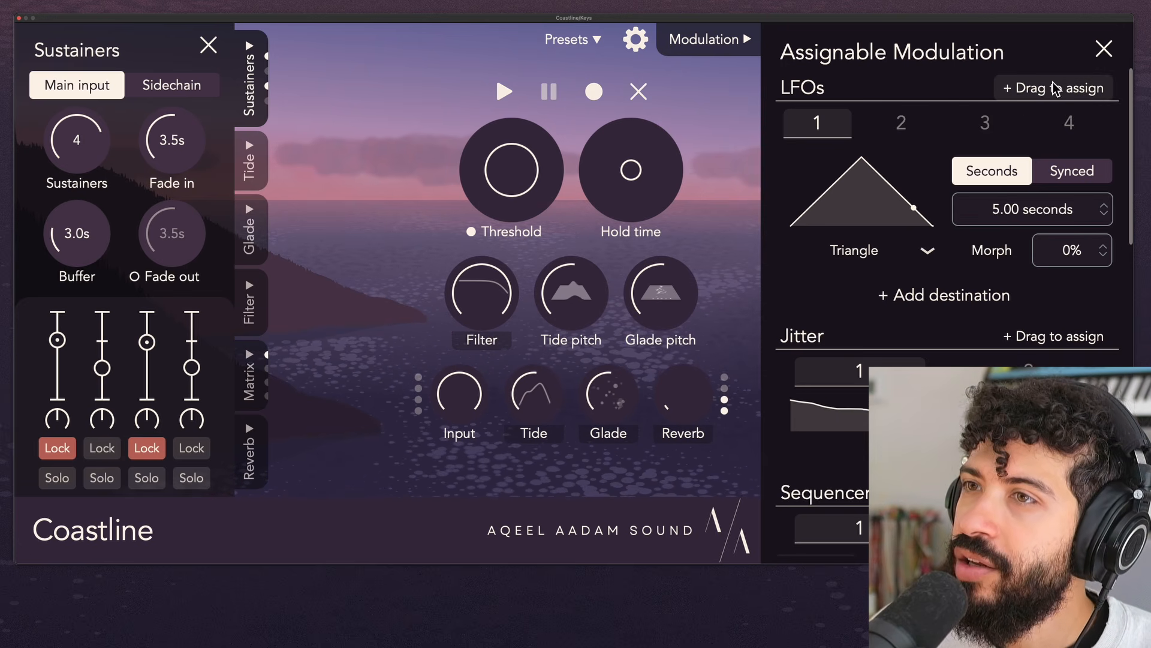
- Assign LFO 1 to the pan of sustainer 2 as a bipolar modulation at 100%
left_click_drag(1055, 89, 106, 416)
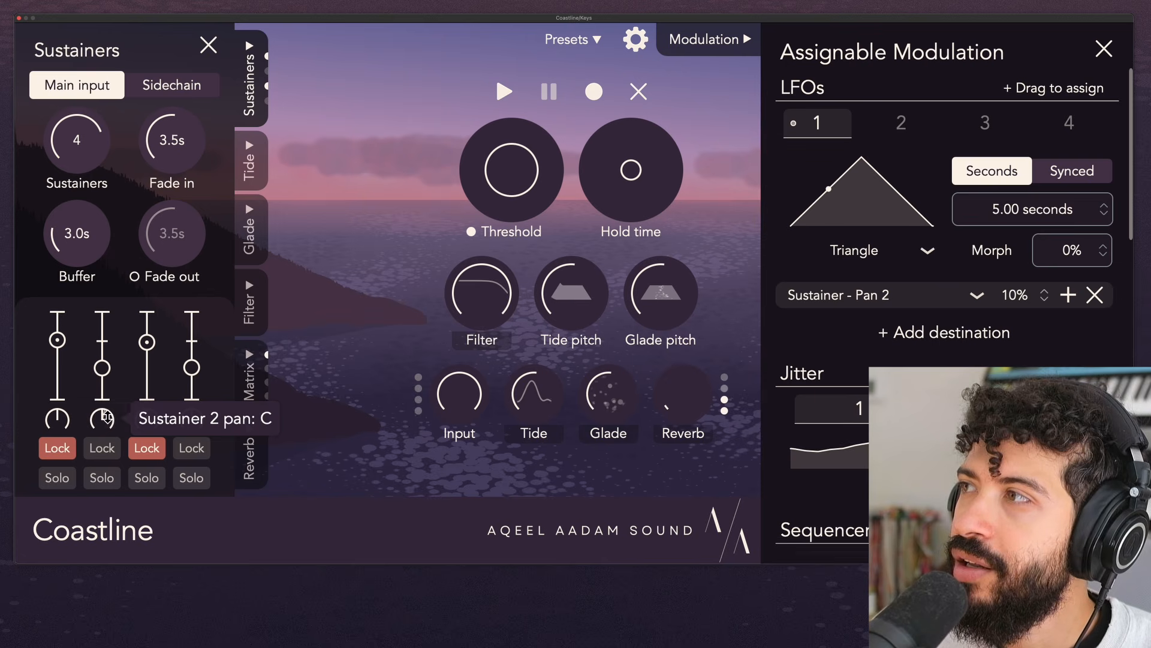
left_click(1069, 295)
left_click_drag(1015, 295, 1021, 270)
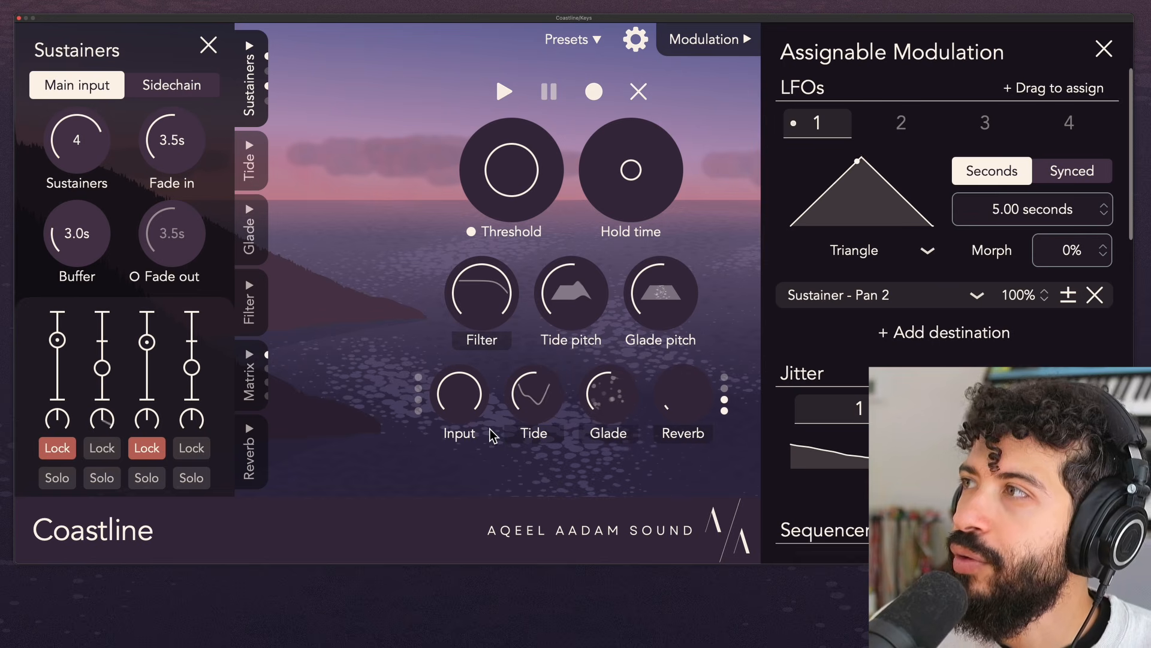
- Set LFO 2 to 3.24 seconds and assign it to the pan of sustainer 4, bipolar at 100%
left_click(901, 129)
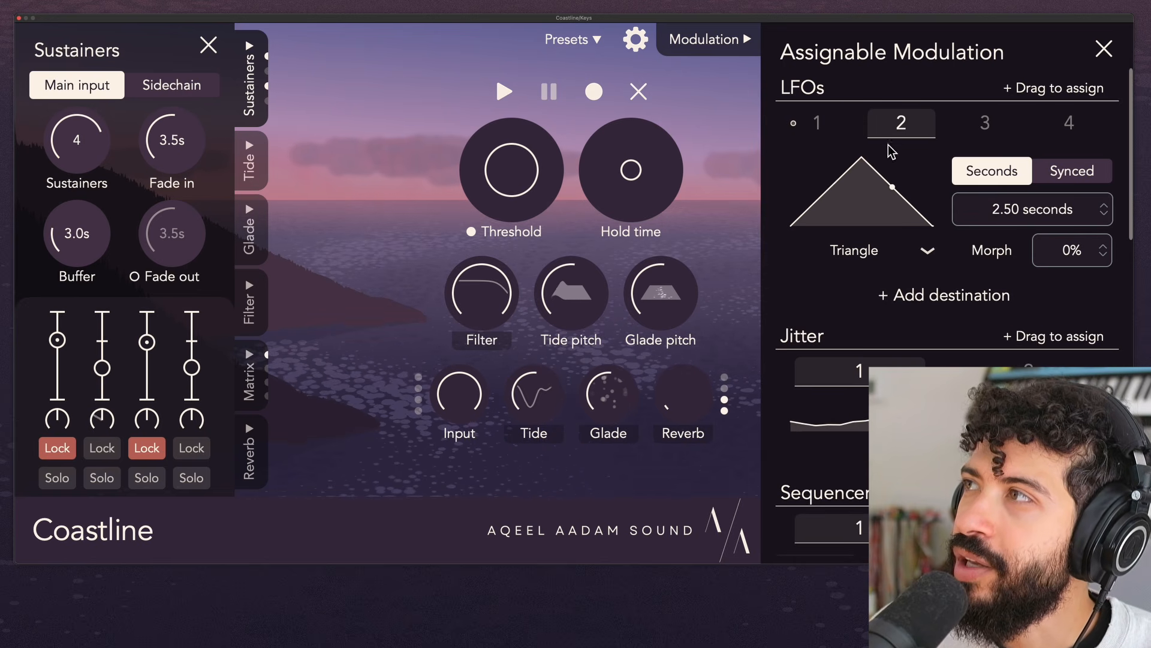
mouse_move(1065, 210)
left_mouse_down()
mouse_move(1065, 223)
mouse_move(1064, 204)
left_mouse_up()
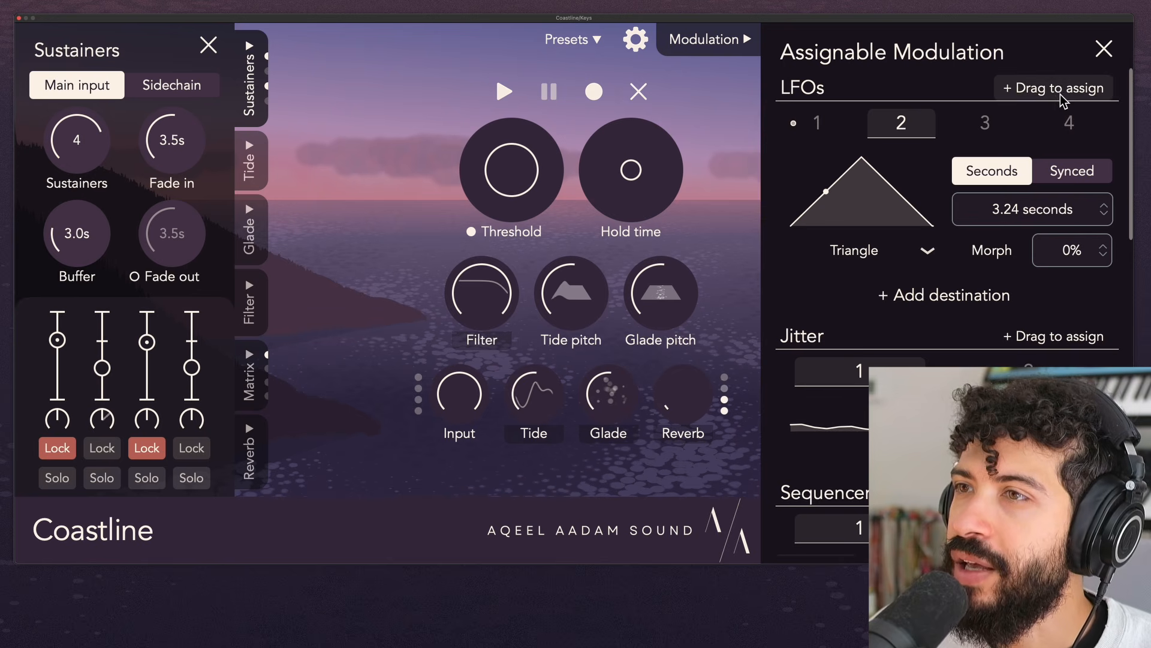
left_click_drag(1060, 96, 193, 419)
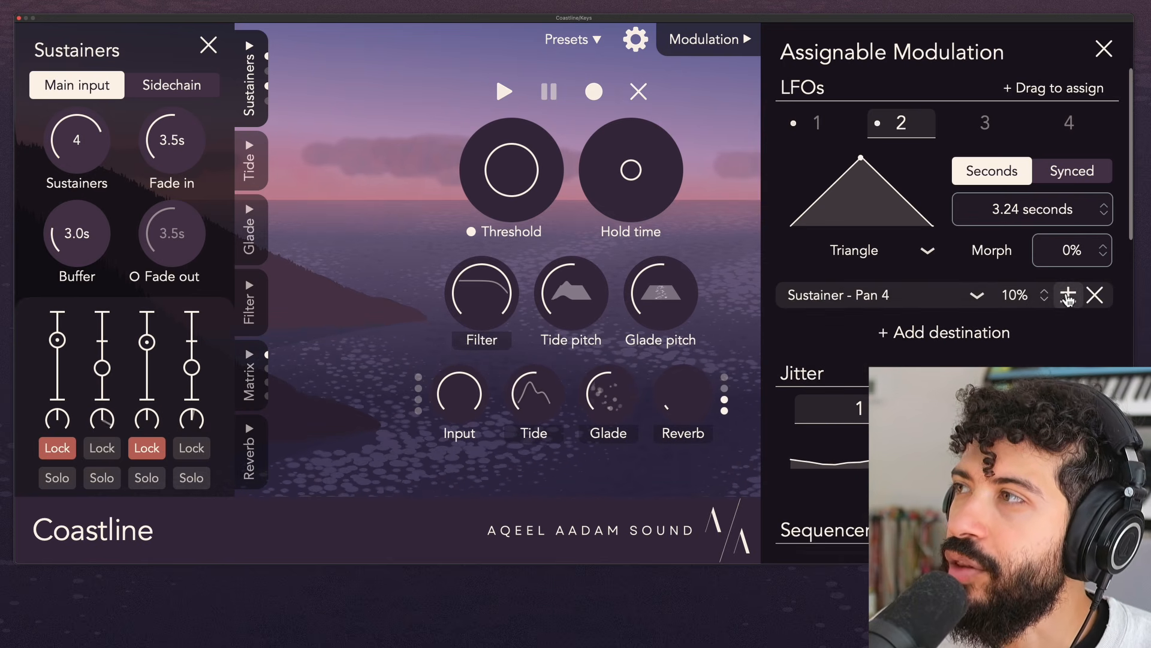
left_click_drag(1068, 297, 1016, 167)
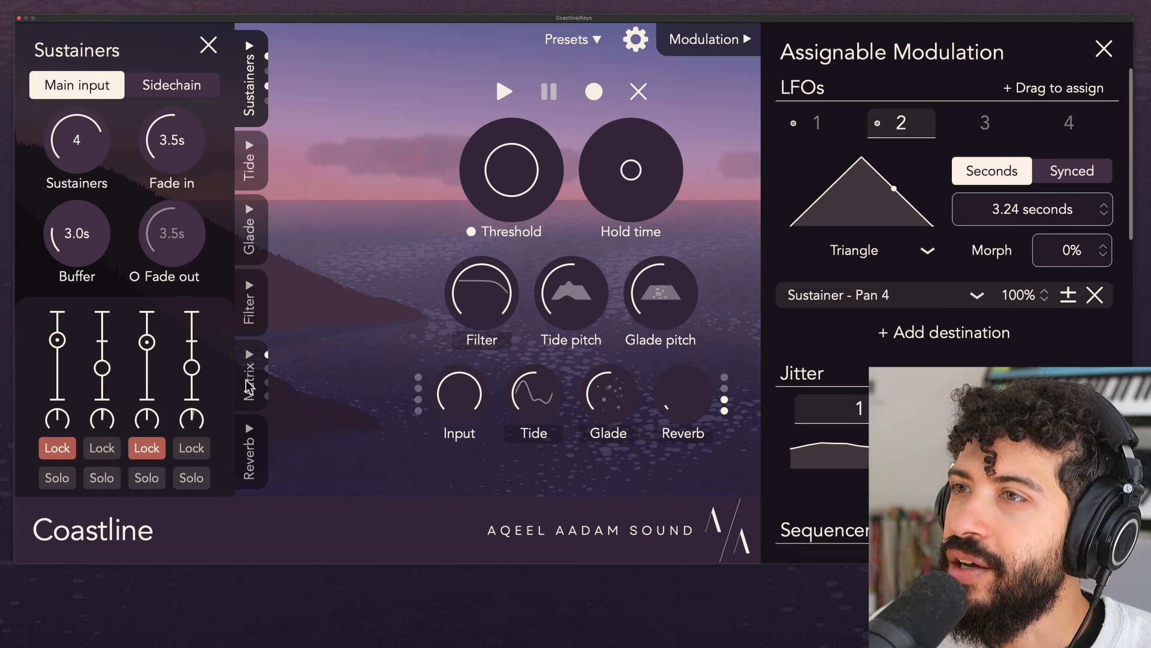
- Rebalance the sustainer volumes by lowering the third and slightly raising the second and fourth
left_click_drag(148, 342, 196, 360)
left_click_drag(103, 368, 109, 367)
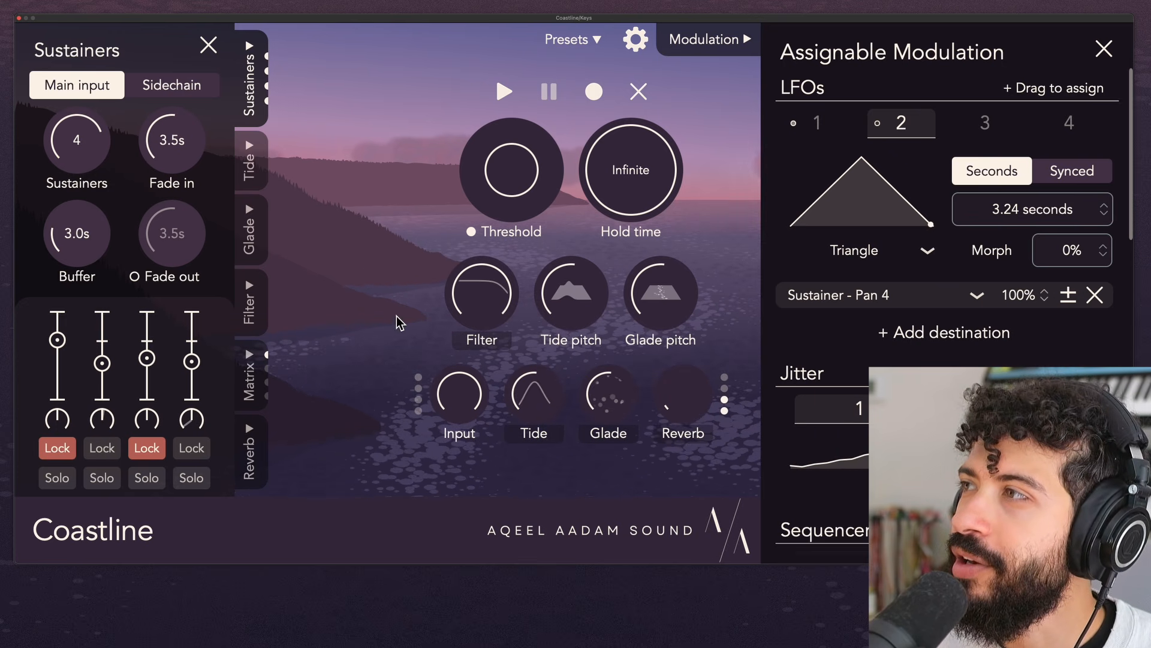
- Reduce the LFO pan modulation amounts, setting LFO 1's amount on sustainer 2 to 65%
mouse_move(1038, 298)
left_mouse_down()
mouse_move(1027, 325)
mouse_move(1033, 307)
left_mouse_up()
left_click(818, 122)
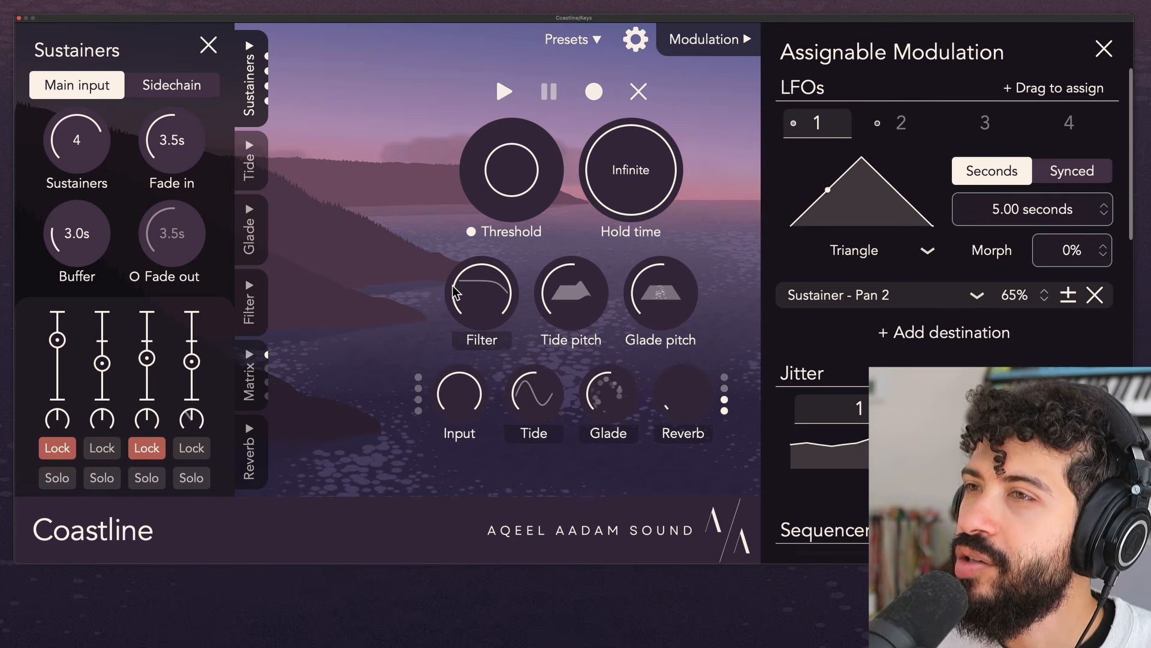
- Remove the pan destination from LFO 1 and assign Jitter 1 to the pan of sustainer 2 instead
left_click(1096, 295)
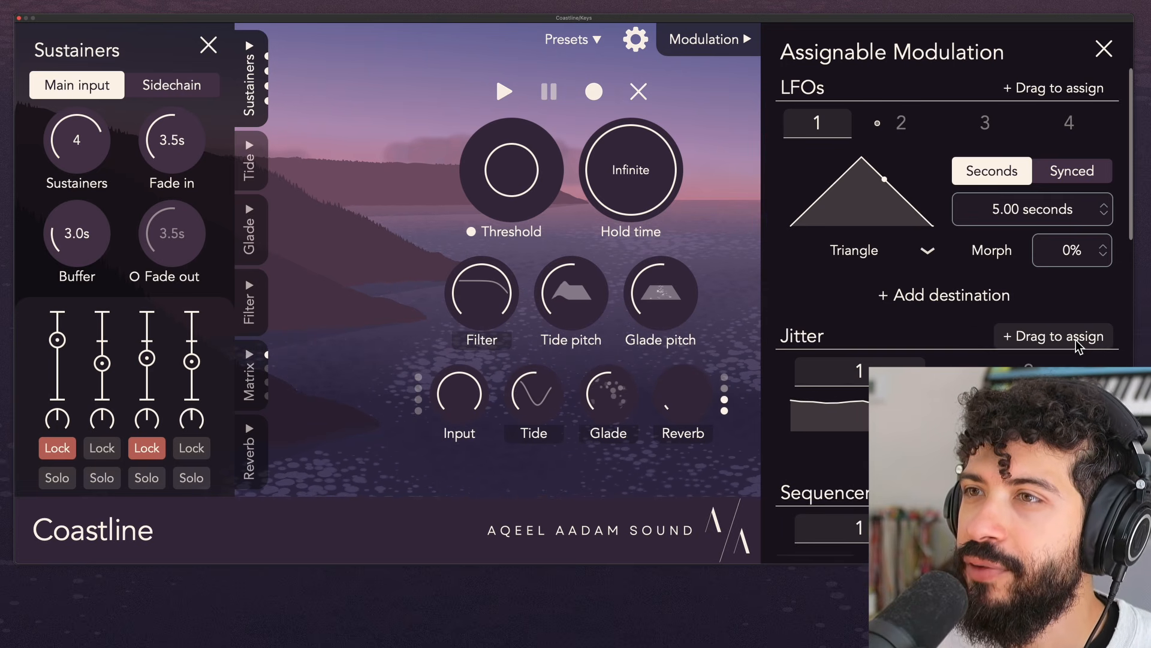
left_click_drag(1074, 345, 113, 424)
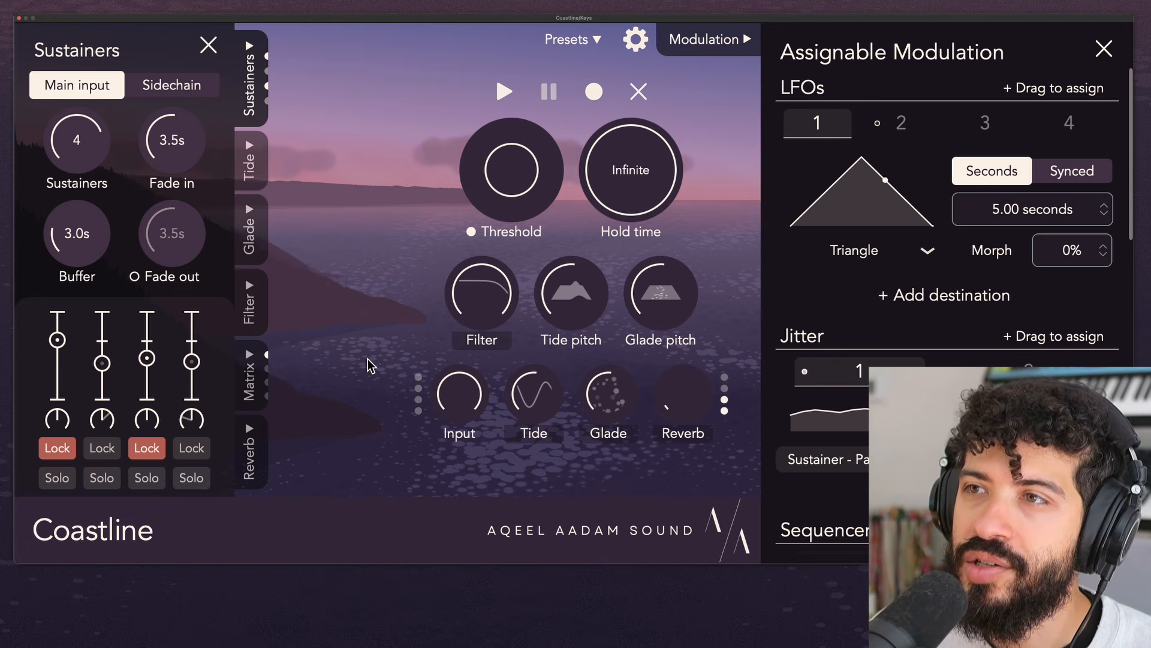
- Unlock the third and first sustainers
mouse_move(205, 387)
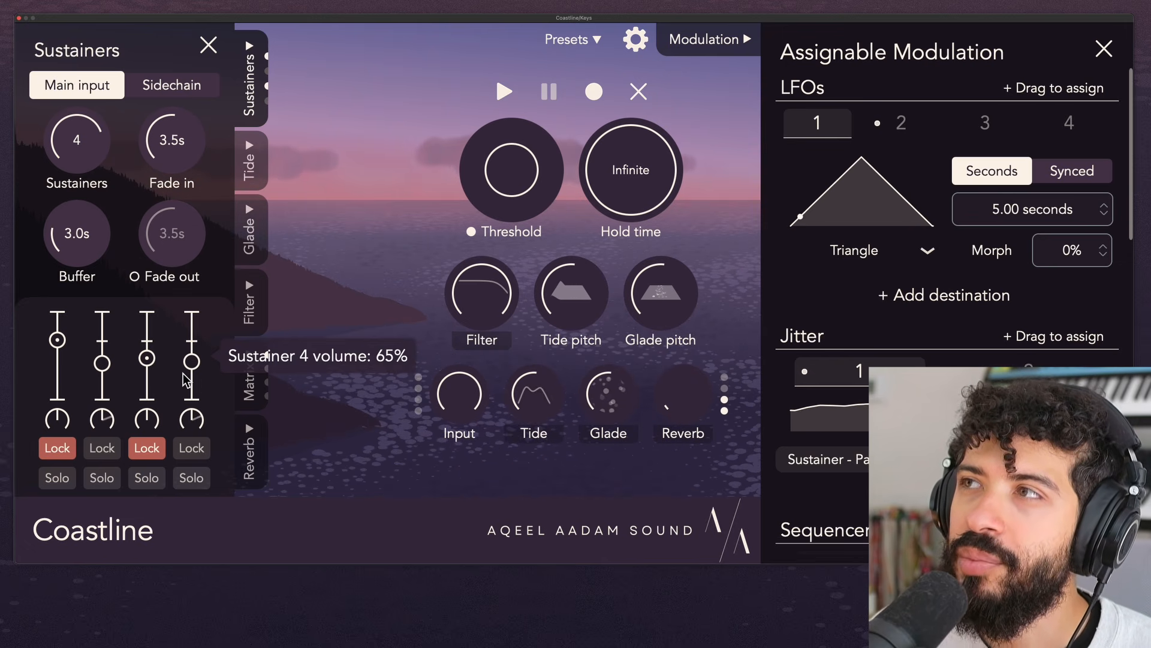
left_click(147, 450)
left_click(57, 448)
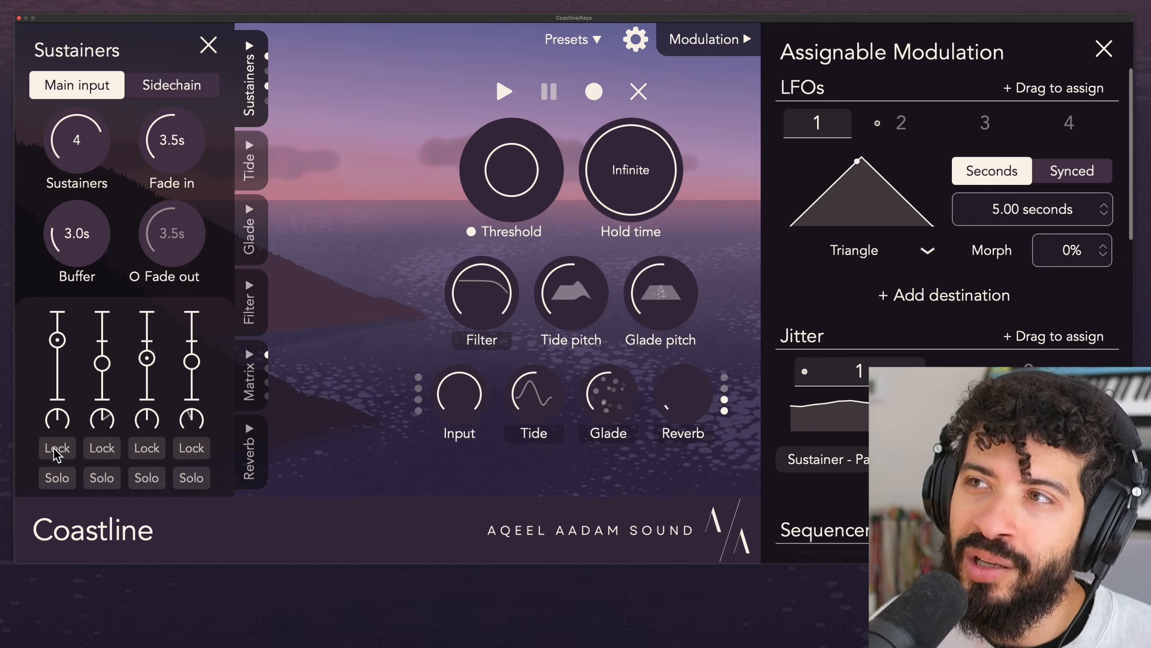